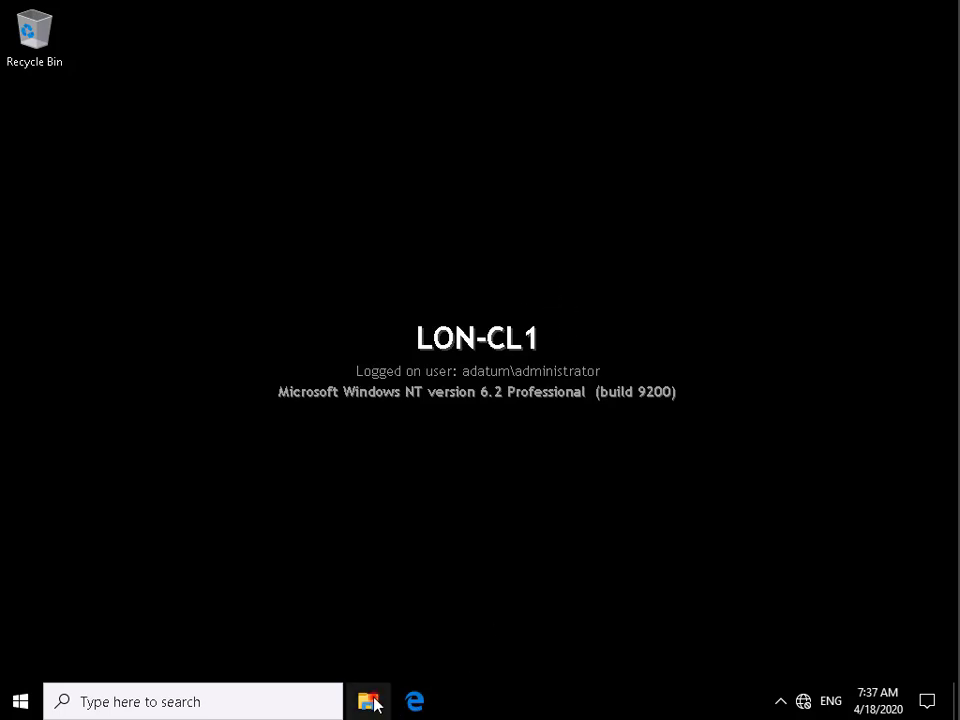
From File Explorer, open This PC's Properties and then Advanced system settings.
click(371, 701)
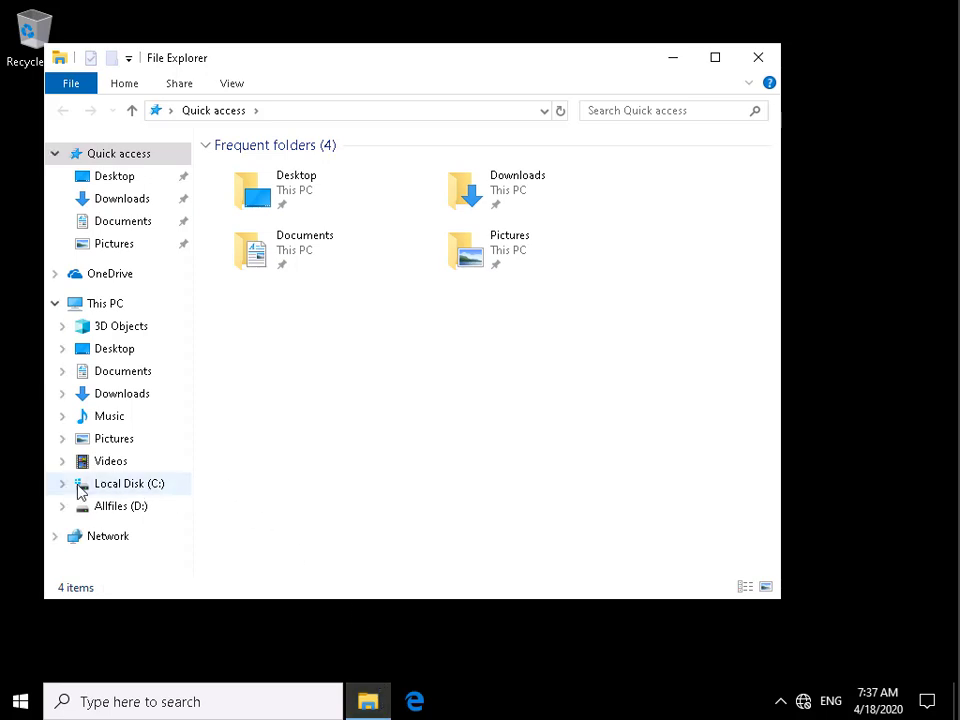
right_click(100, 312)
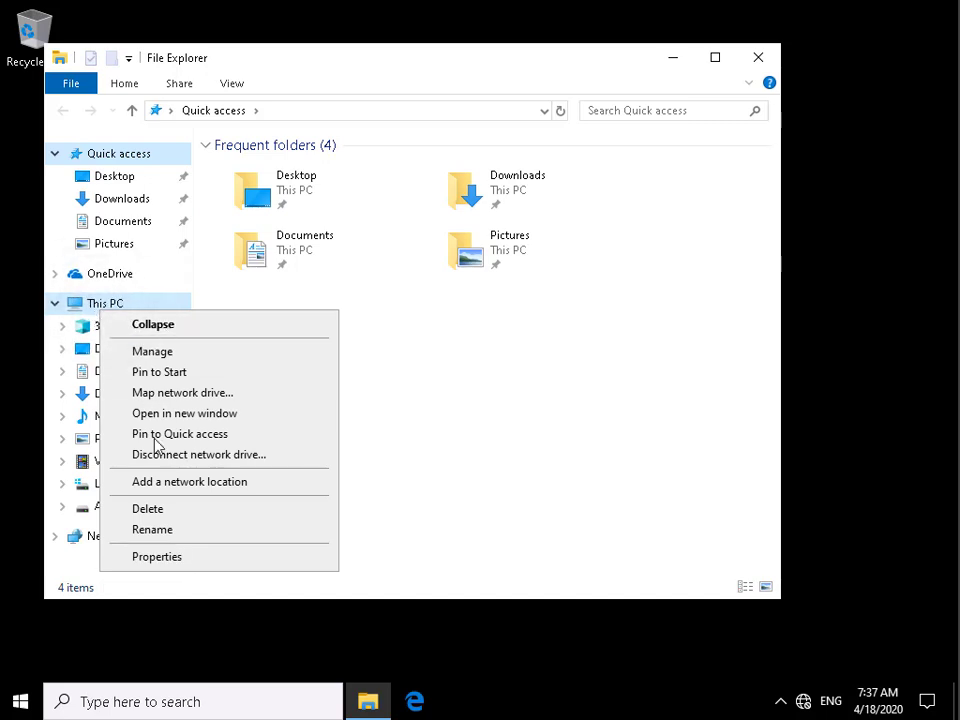
click(175, 557)
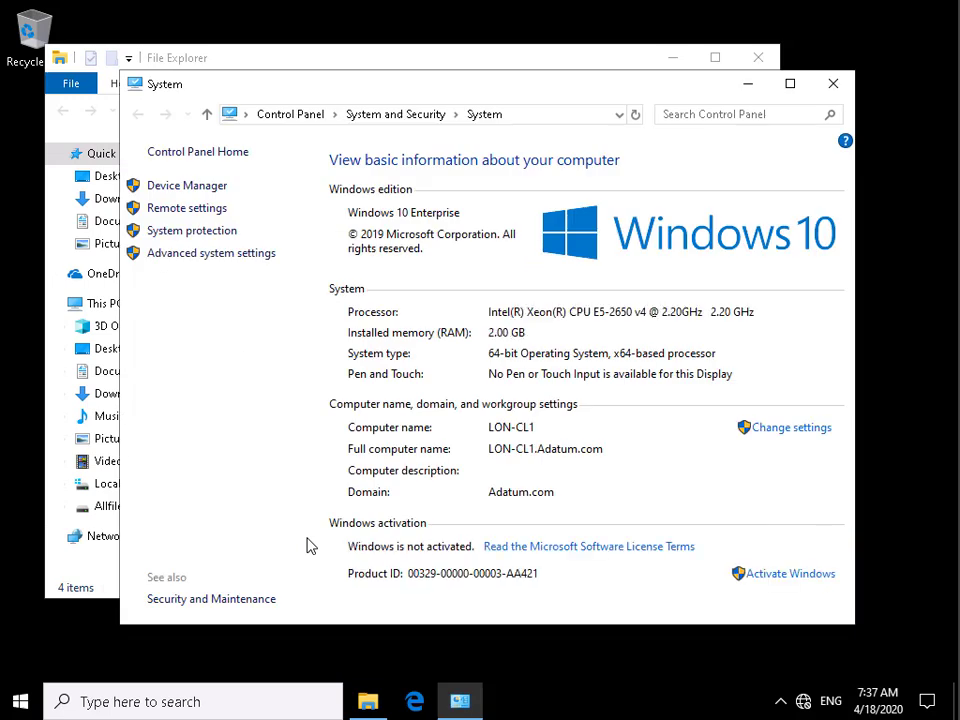
click(206, 255)
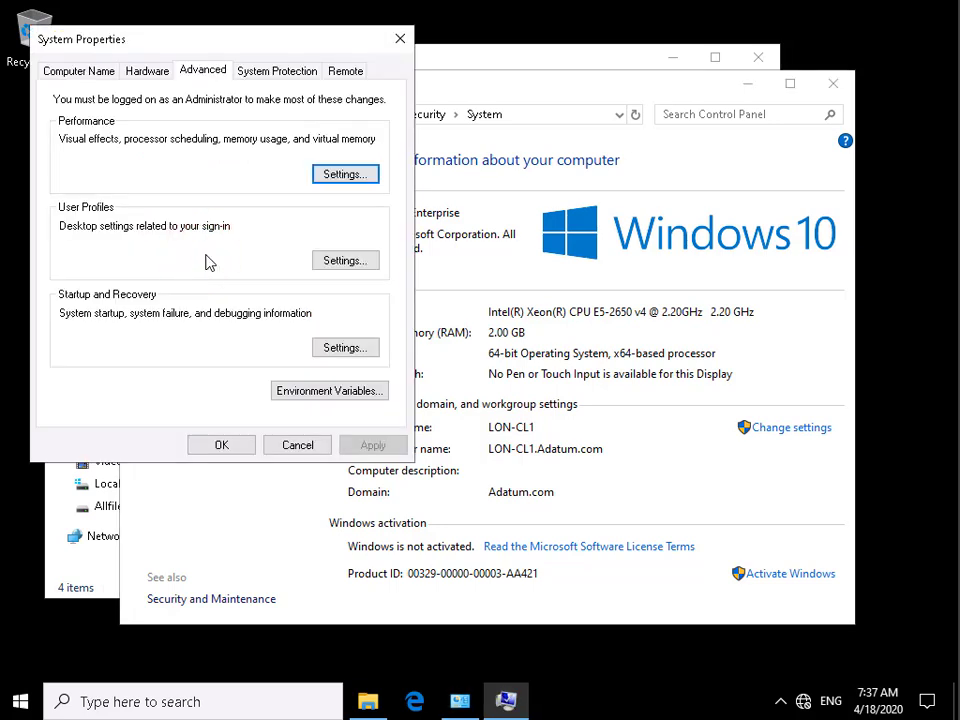
Set Local Disk (C:) system protection max usage to 10% (12.64 GB).
click(268, 80)
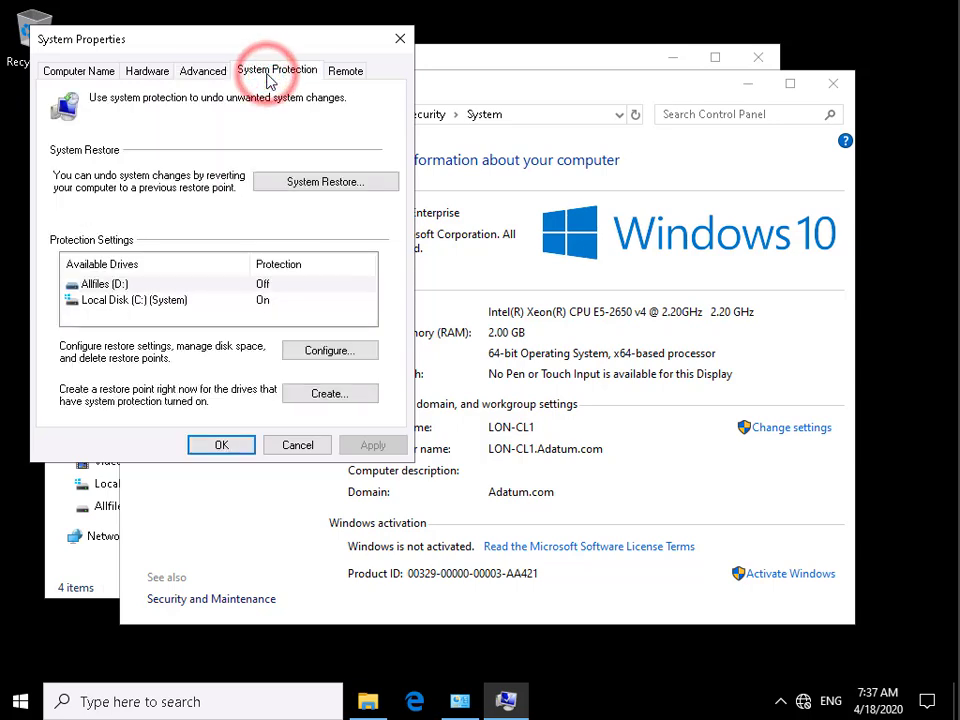
click(170, 303)
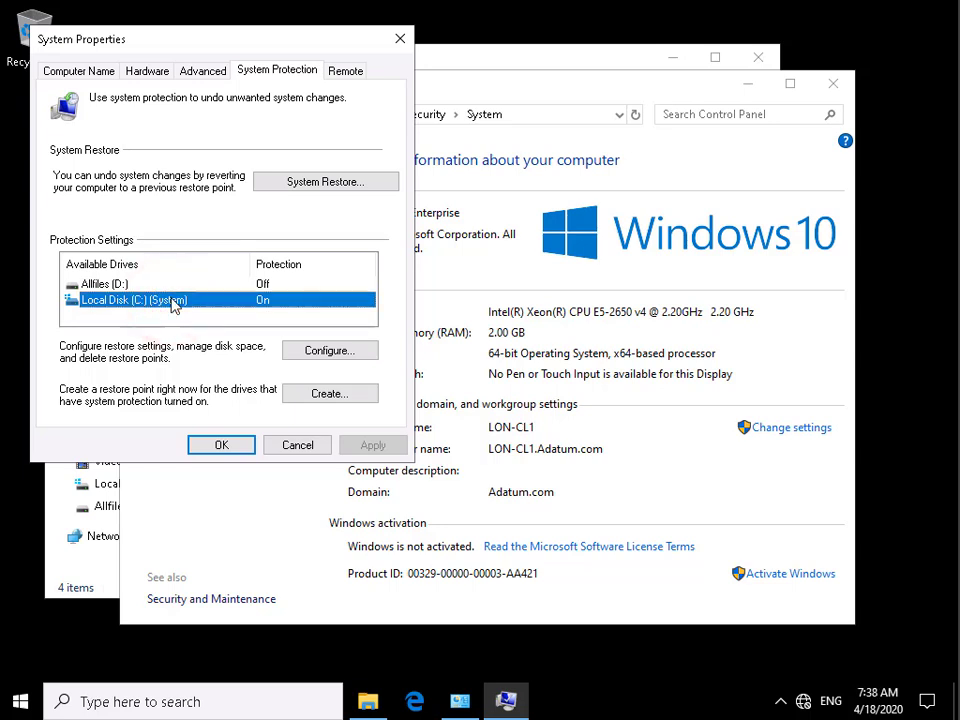
click(307, 354)
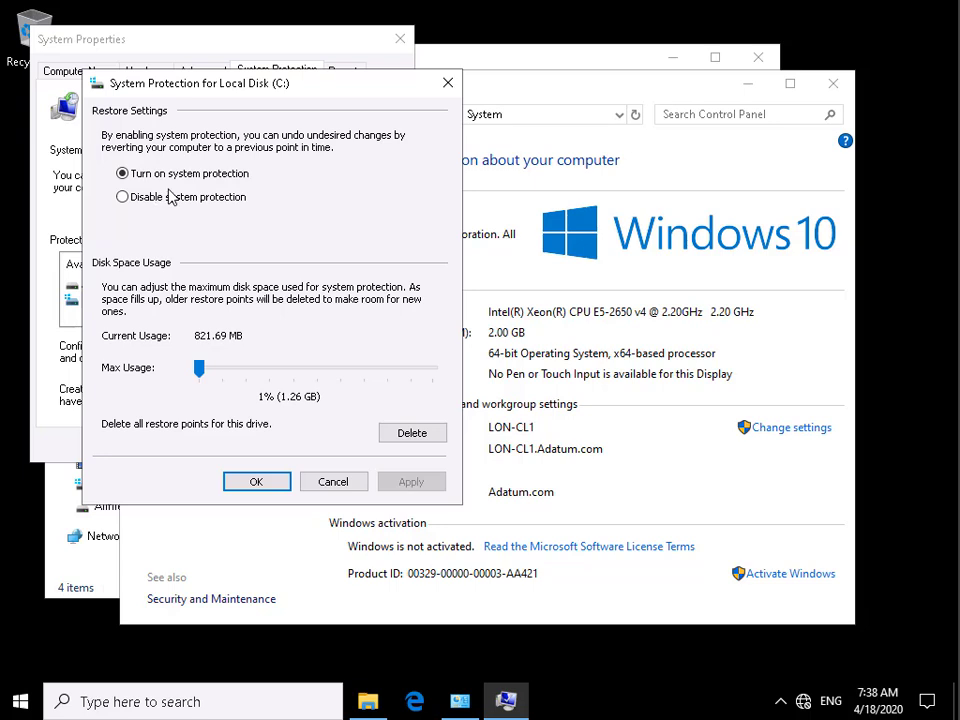
click(201, 373)
drag(201, 373, 224, 378)
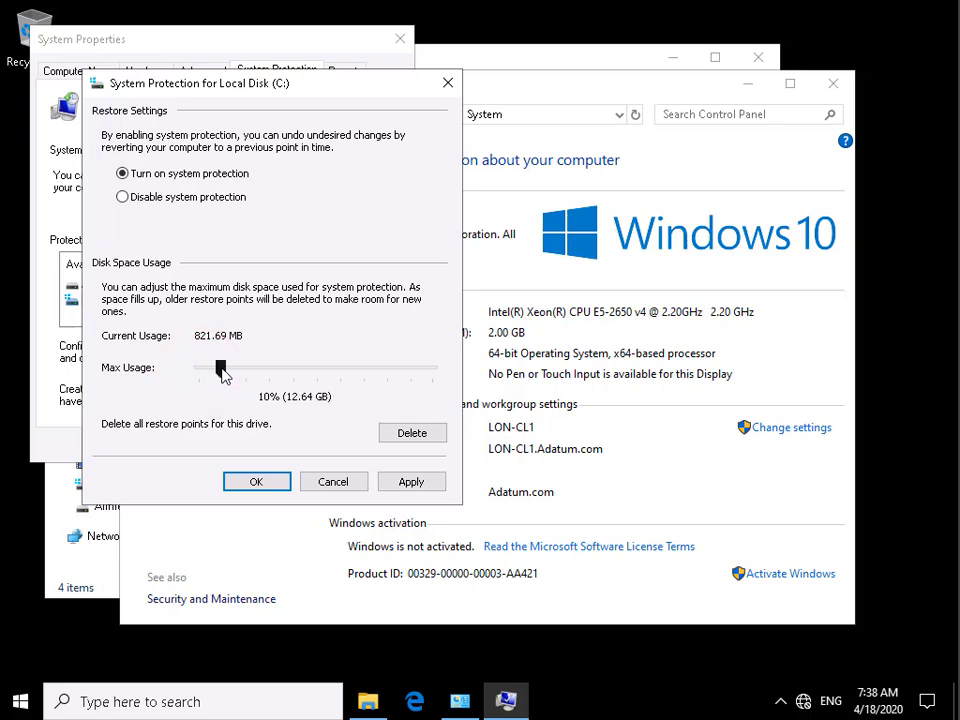
click(256, 482)
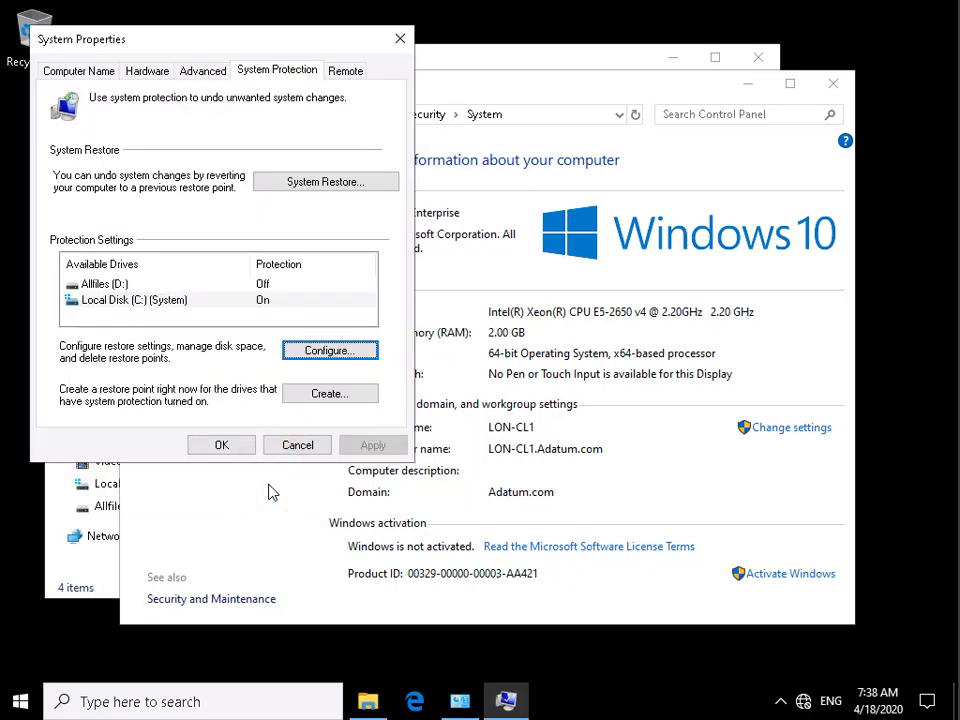
Create a restore point named 'Initial System restore Point' and dismiss the success message.
click(310, 400)
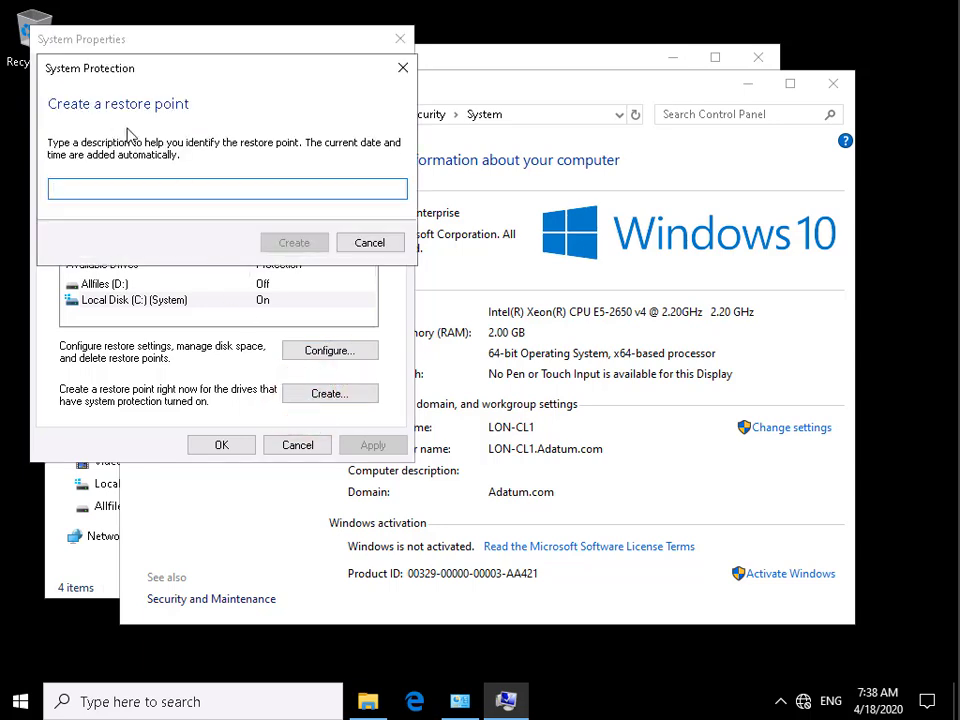
text(Initial System restore Point)
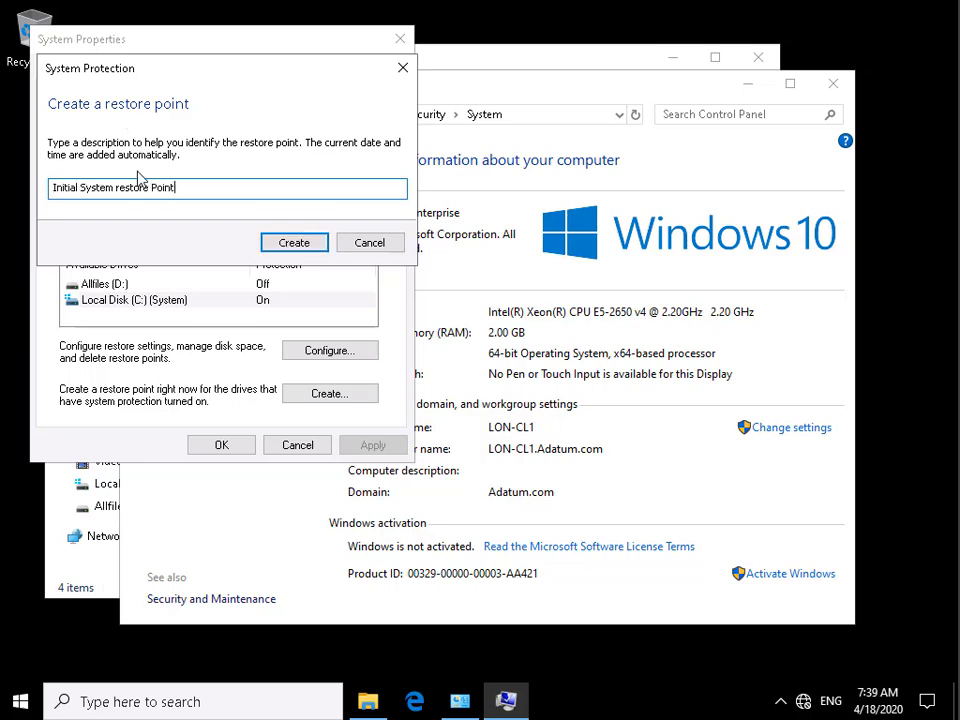
click(283, 243)
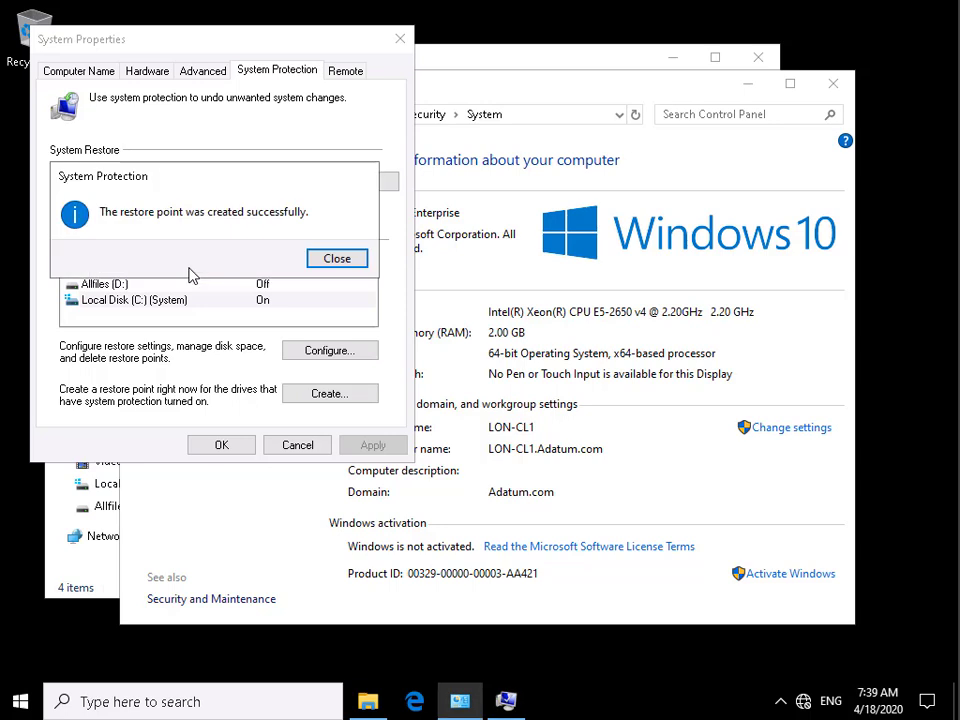
click(334, 259)
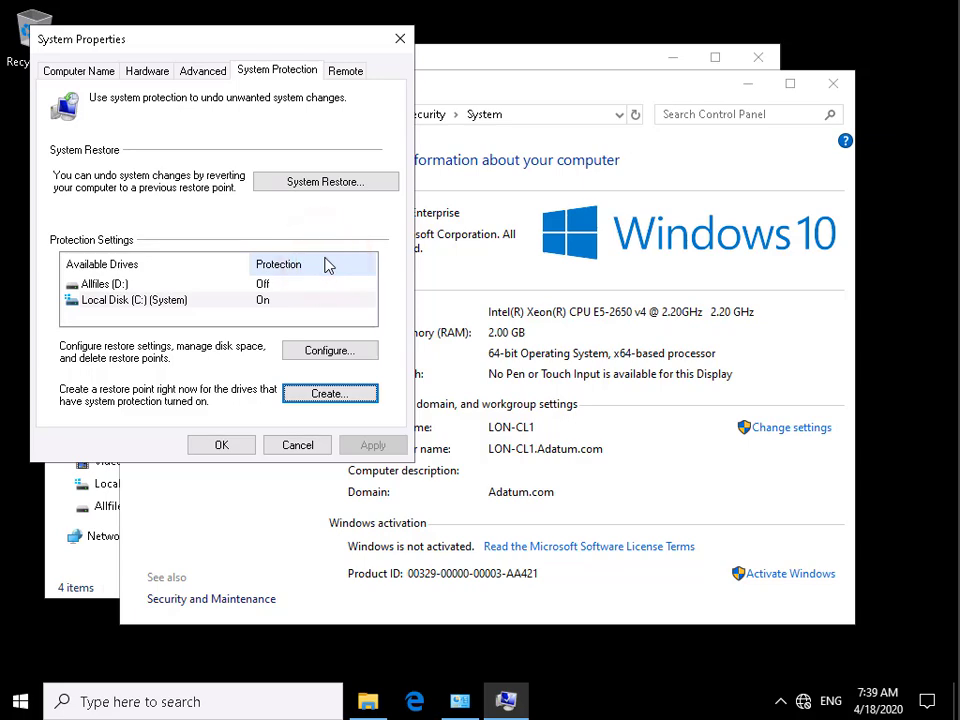
Close System Properties, the System window and File Explorer.
click(243, 447)
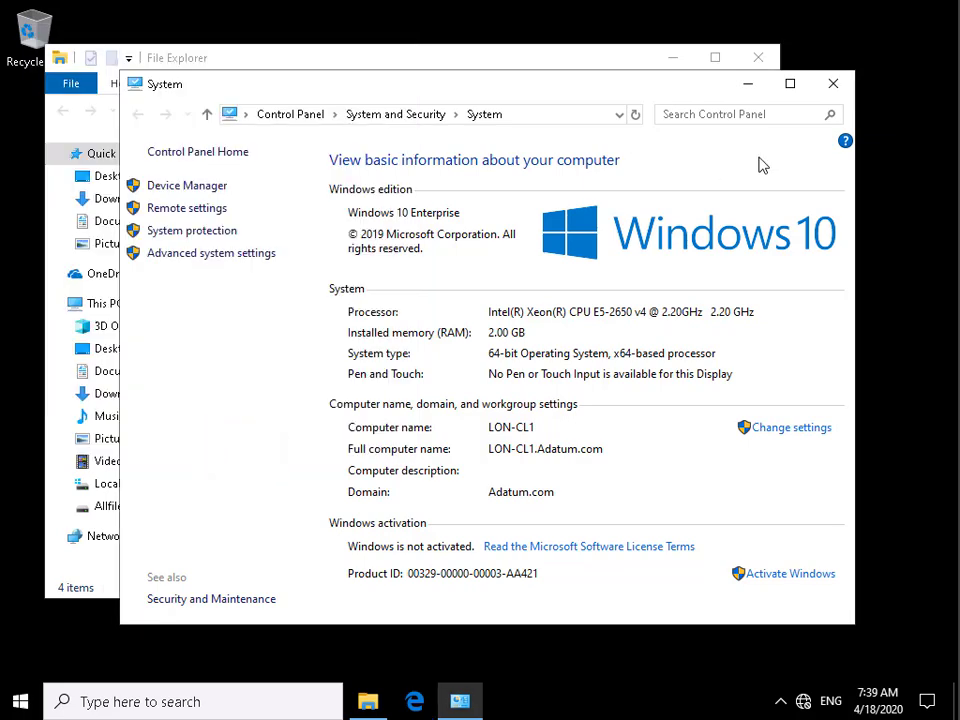
click(833, 84)
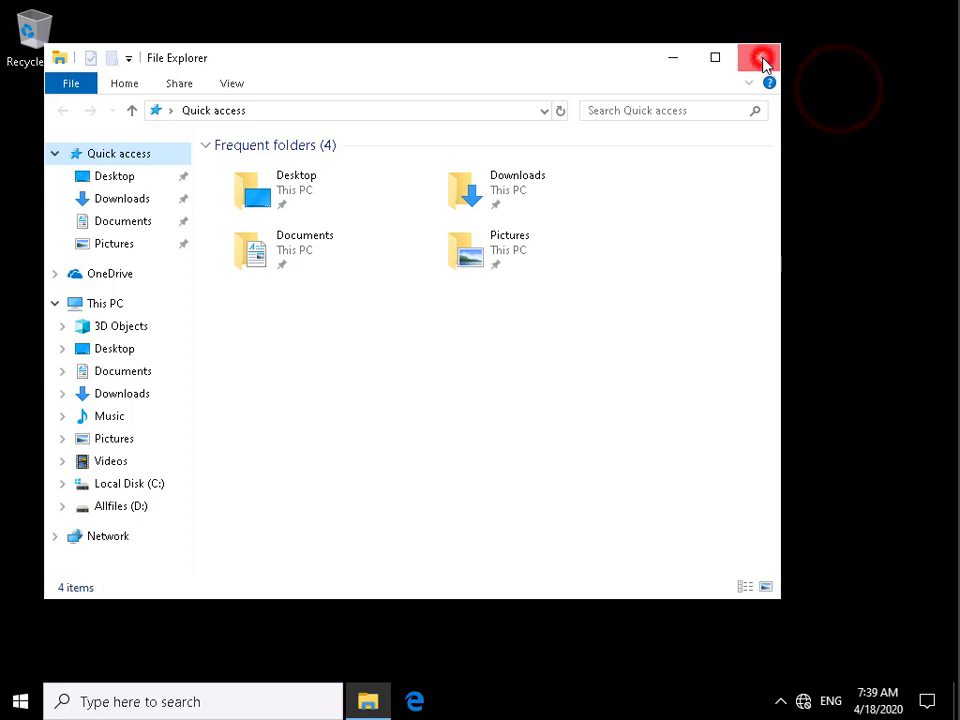
click(762, 61)
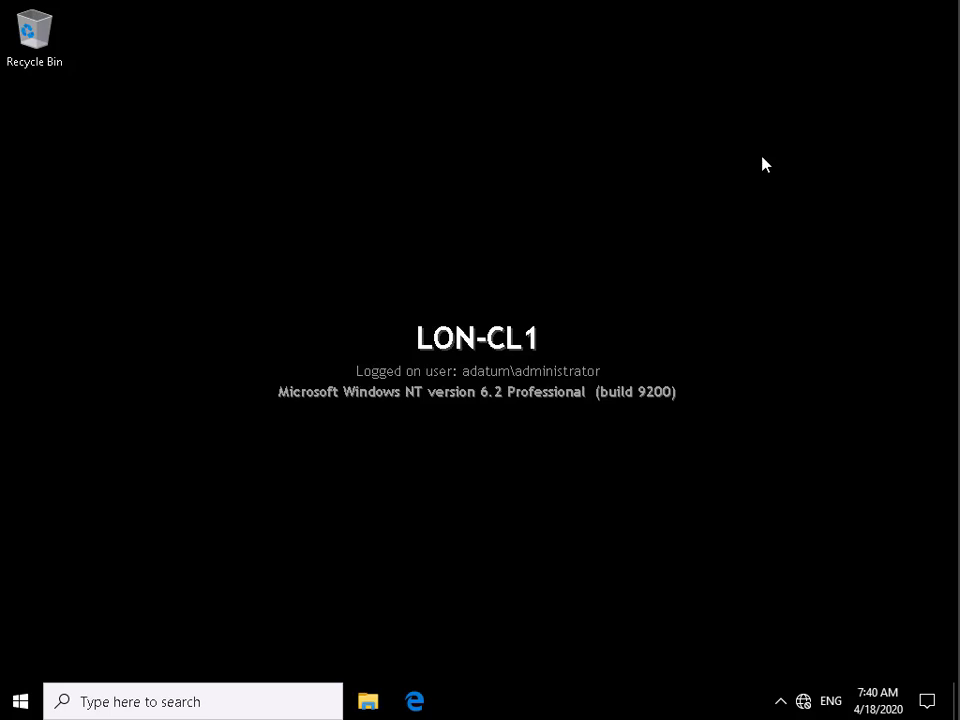
Restart the PC from the Start button's Shut down or sign out menu.
right_click(17, 704)
click(69, 650)
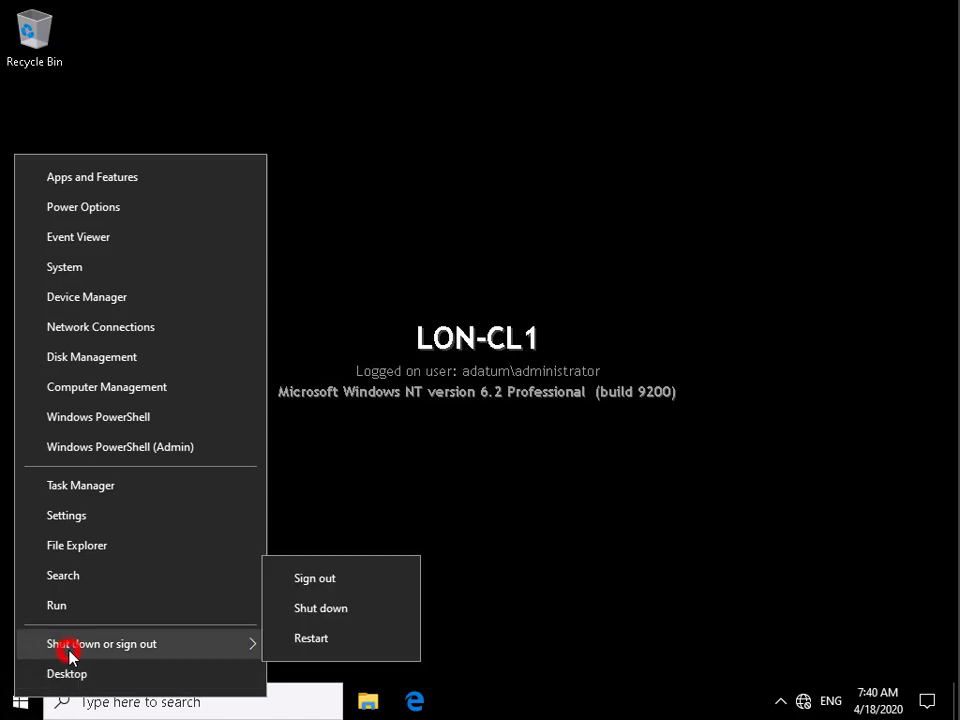
click(297, 637)
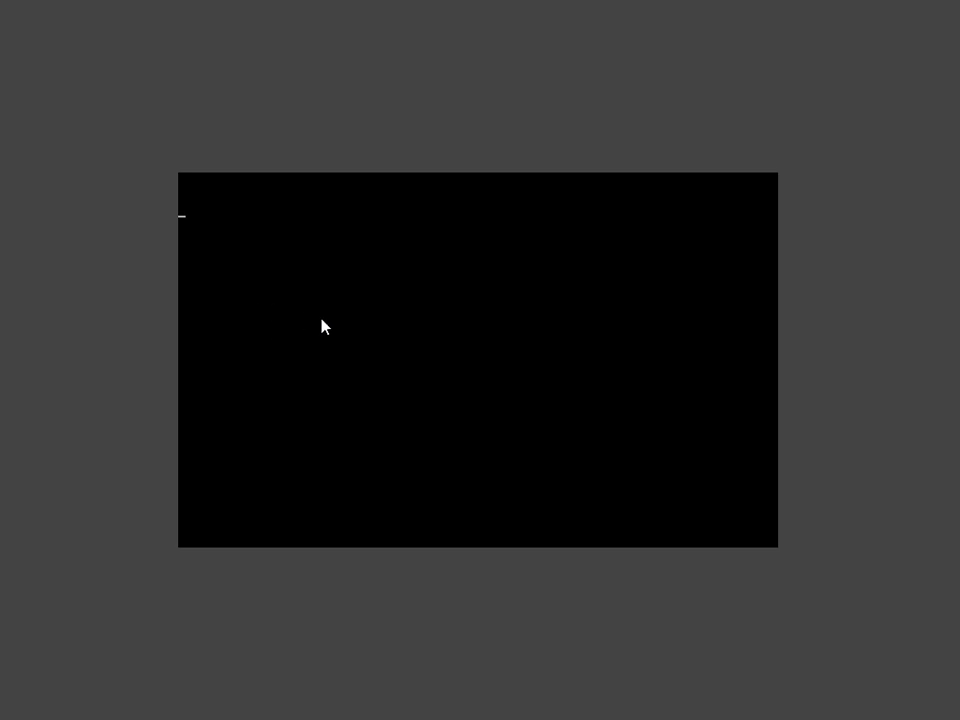
Boot from the install media, accept English (United States) defaults, and choose Repair your computer.
click(350, 328)
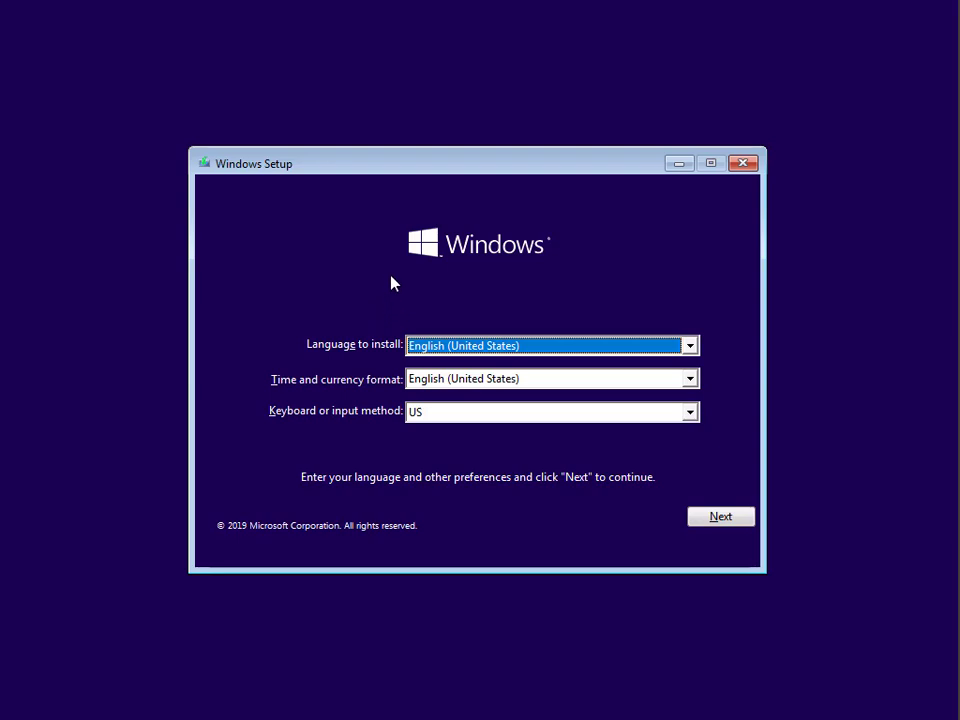
click(703, 519)
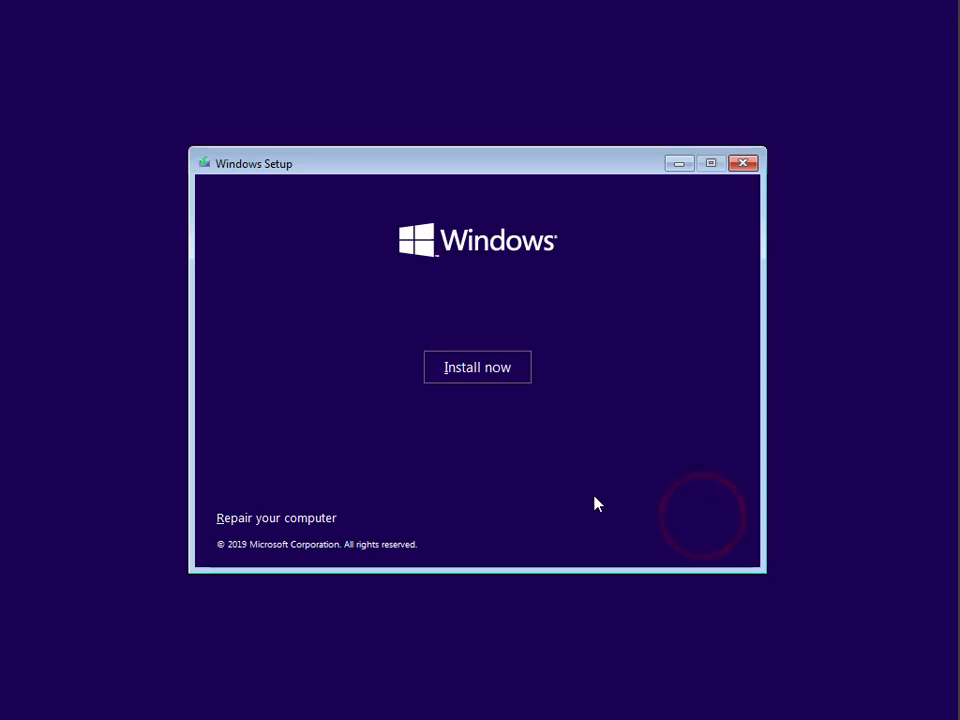
click(320, 519)
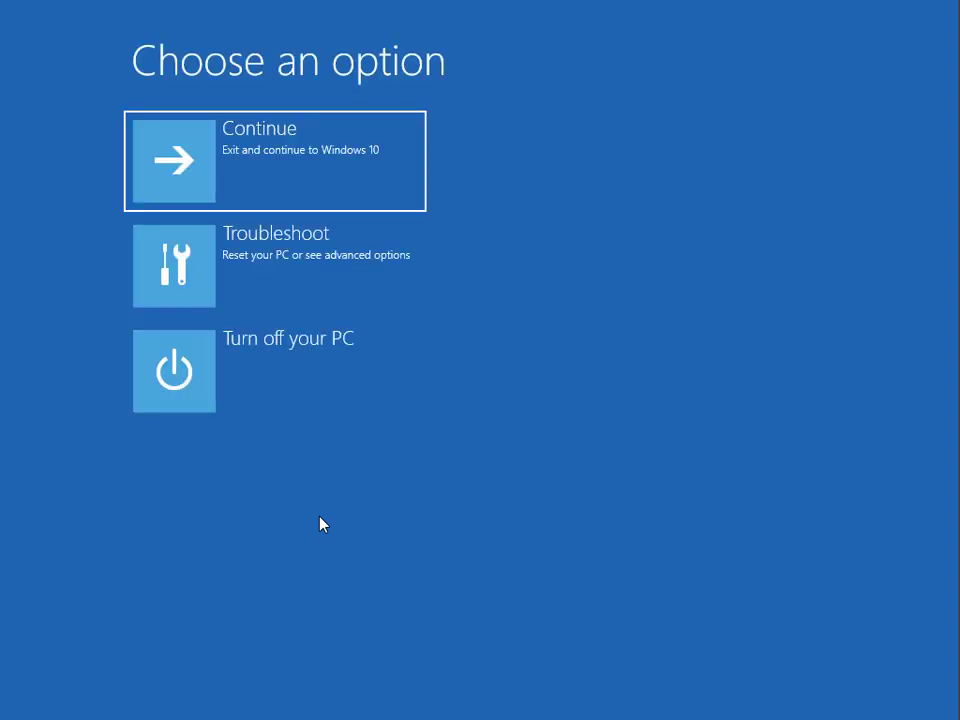
Launch System Restore from Troubleshoot > Advanced options, targeting Windows 10.
click(270, 248)
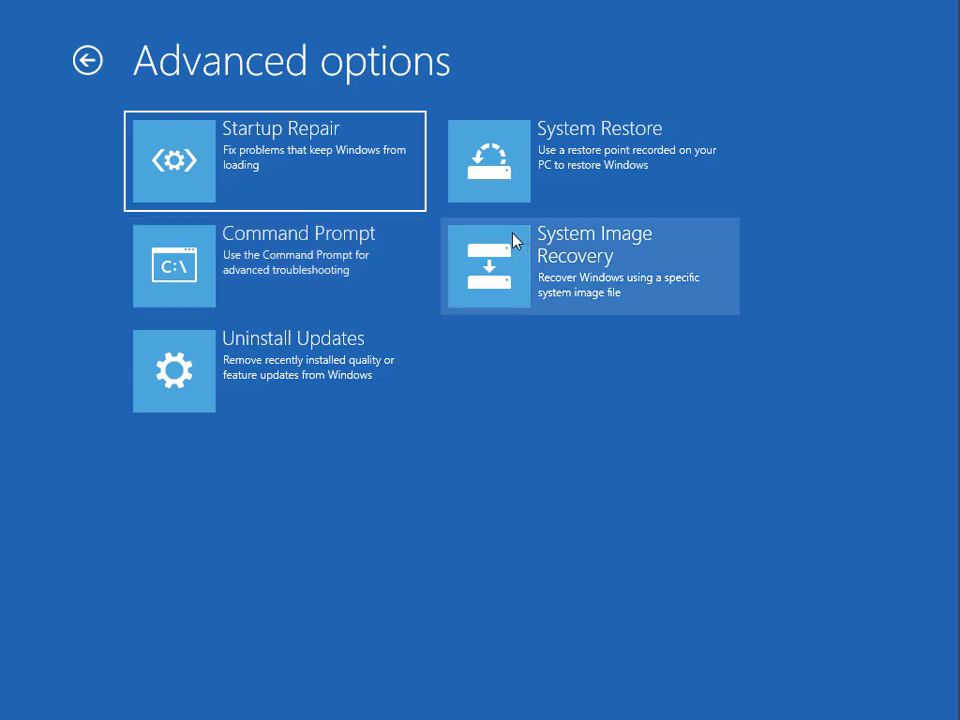
click(619, 173)
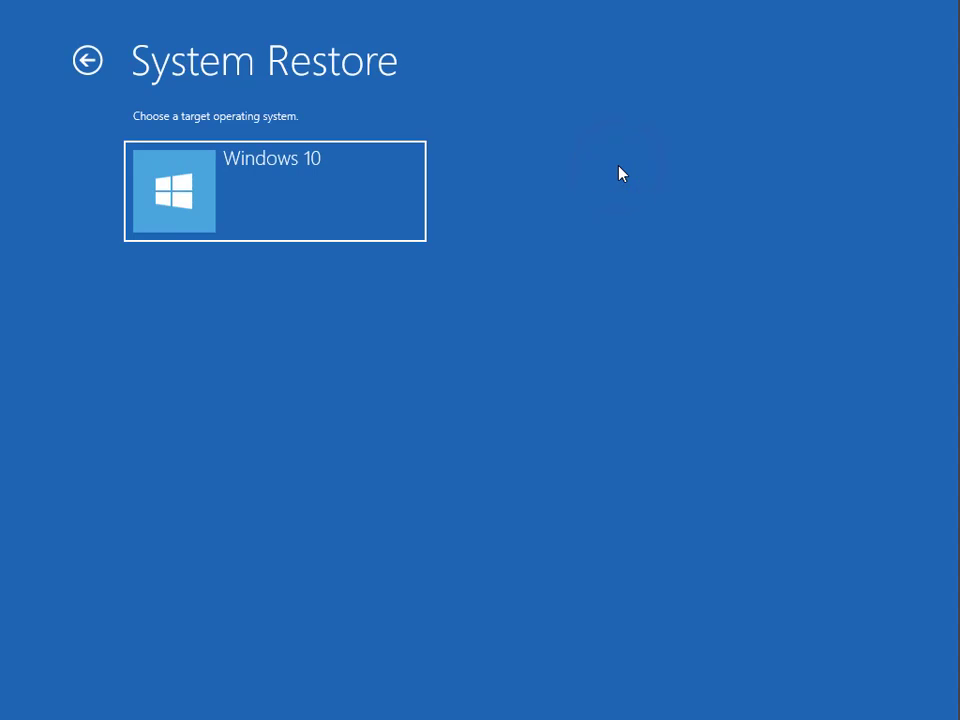
click(358, 208)
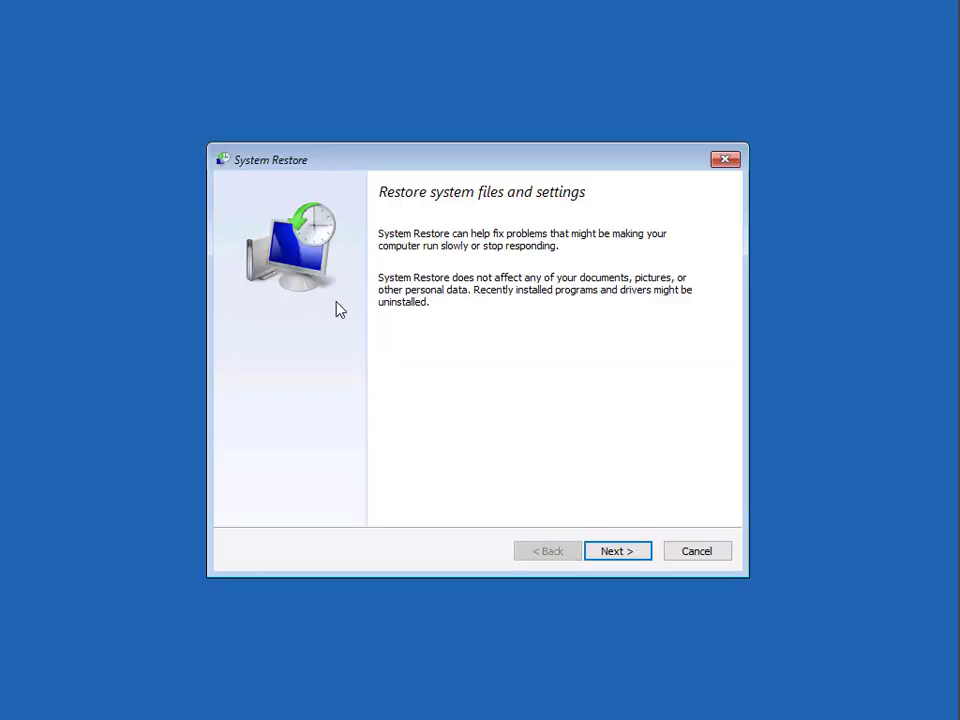
Select the 4/18/2020 'Initial System restore Point' and finish the wizard.
click(626, 555)
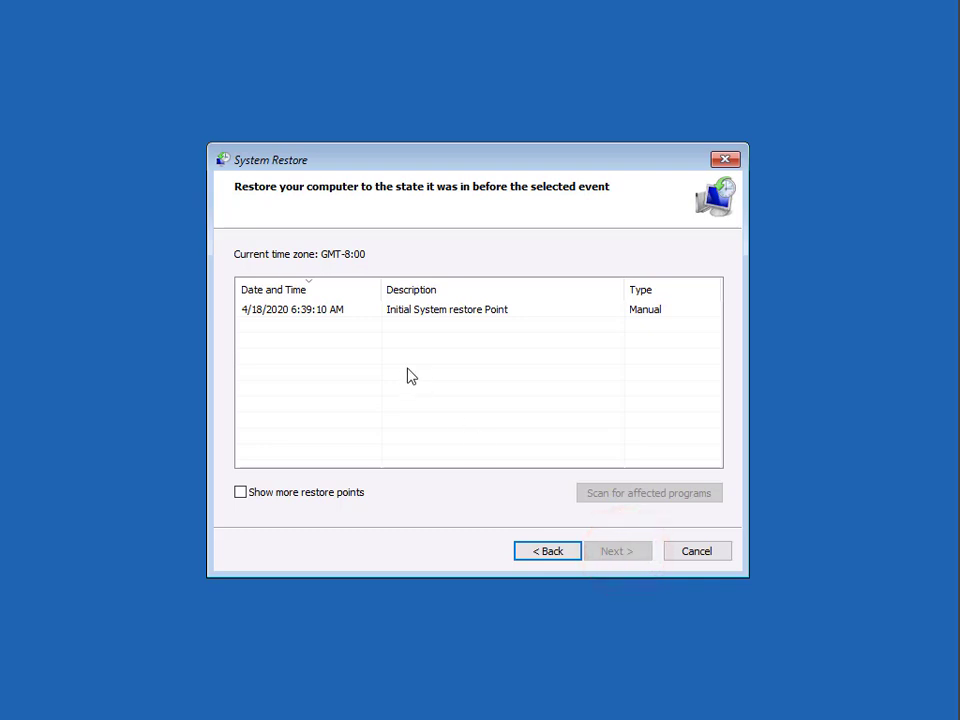
click(459, 314)
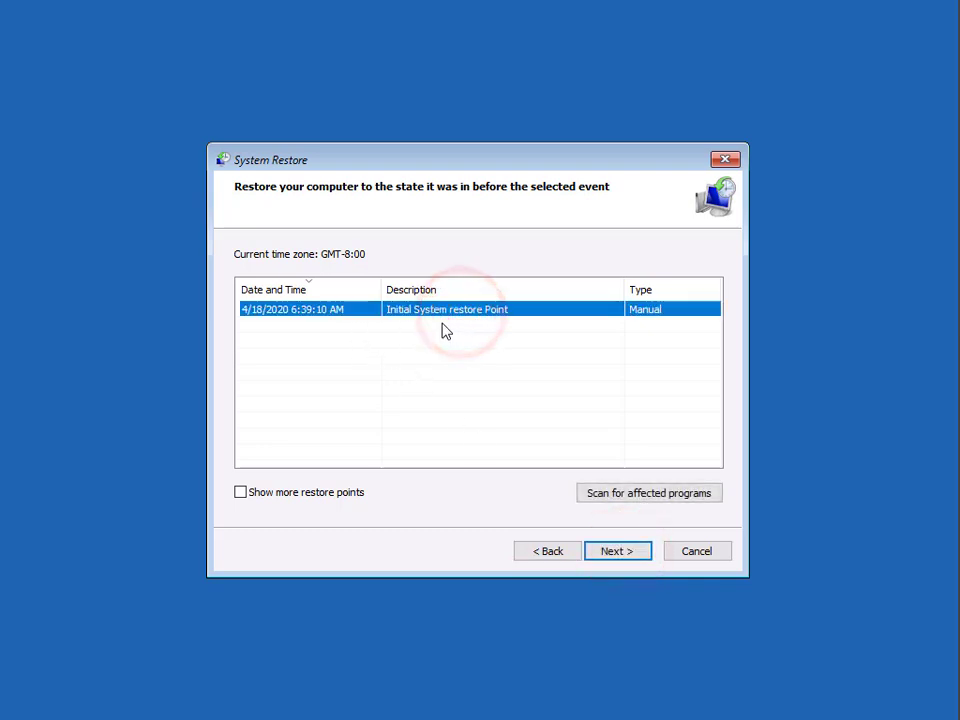
click(624, 558)
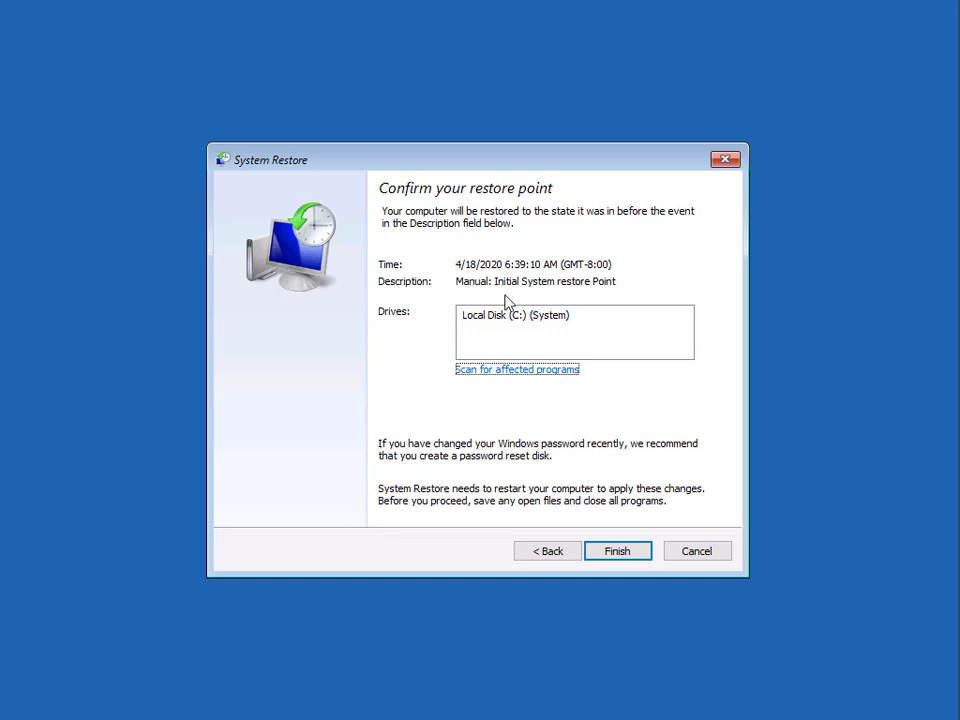
click(608, 551)
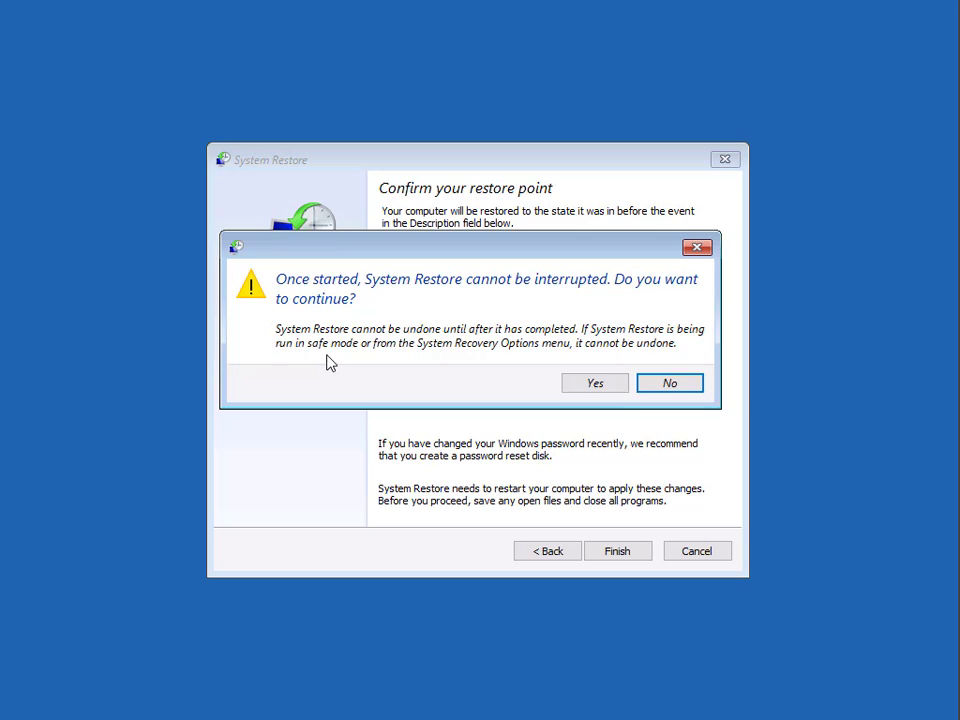
Confirm the restore, restart when it completes, and sign in with the administrator password.
click(594, 383)
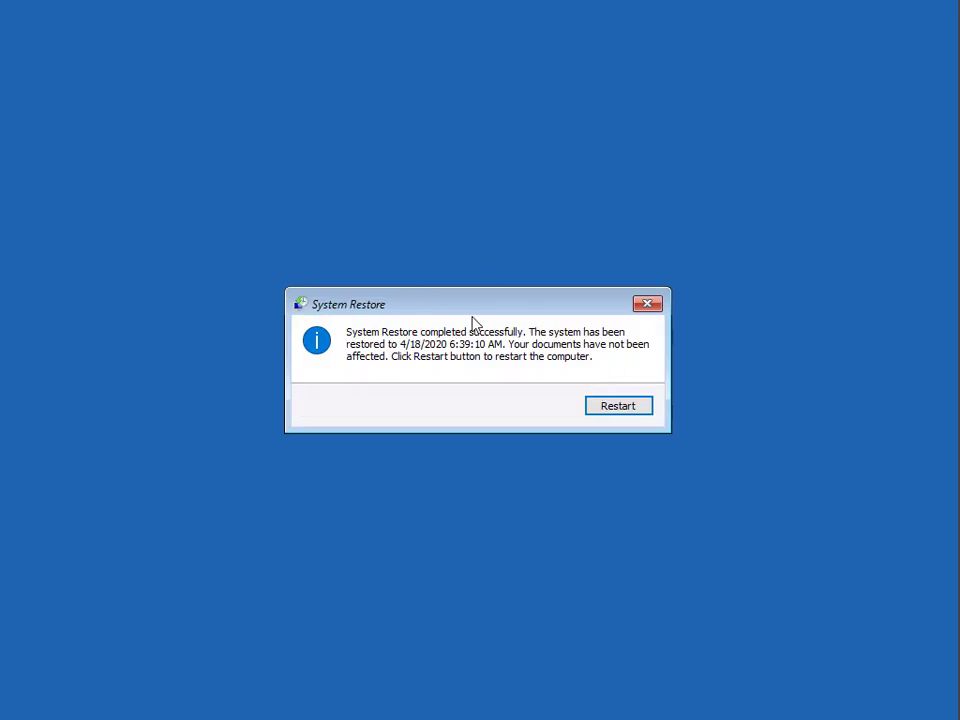
click(614, 410)
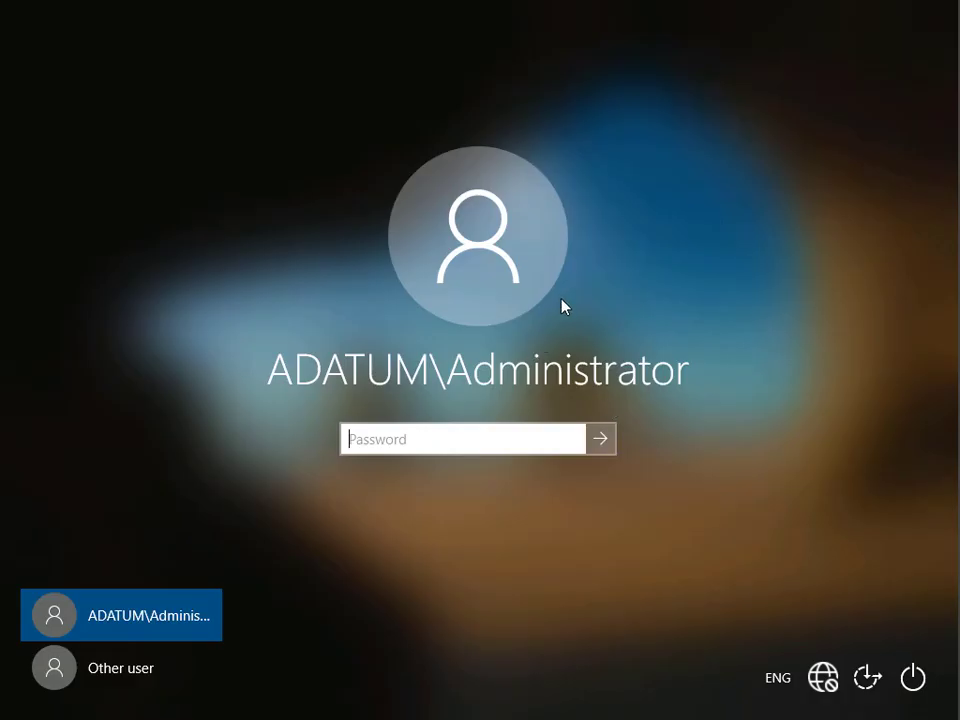
click(523, 436)
text(Pa$$w0r)
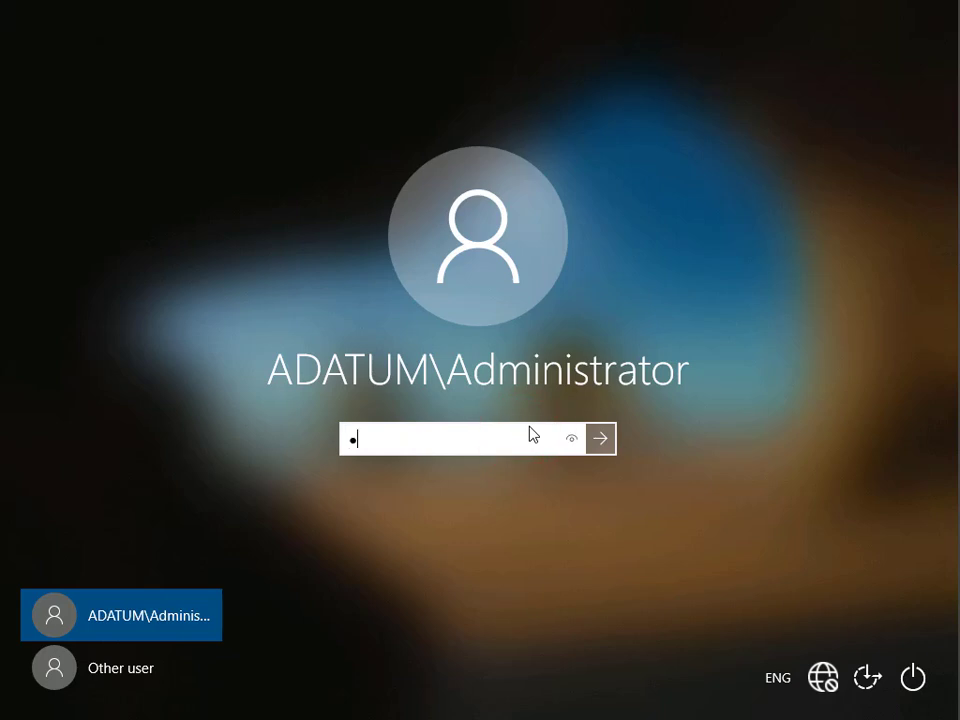
key(Return)
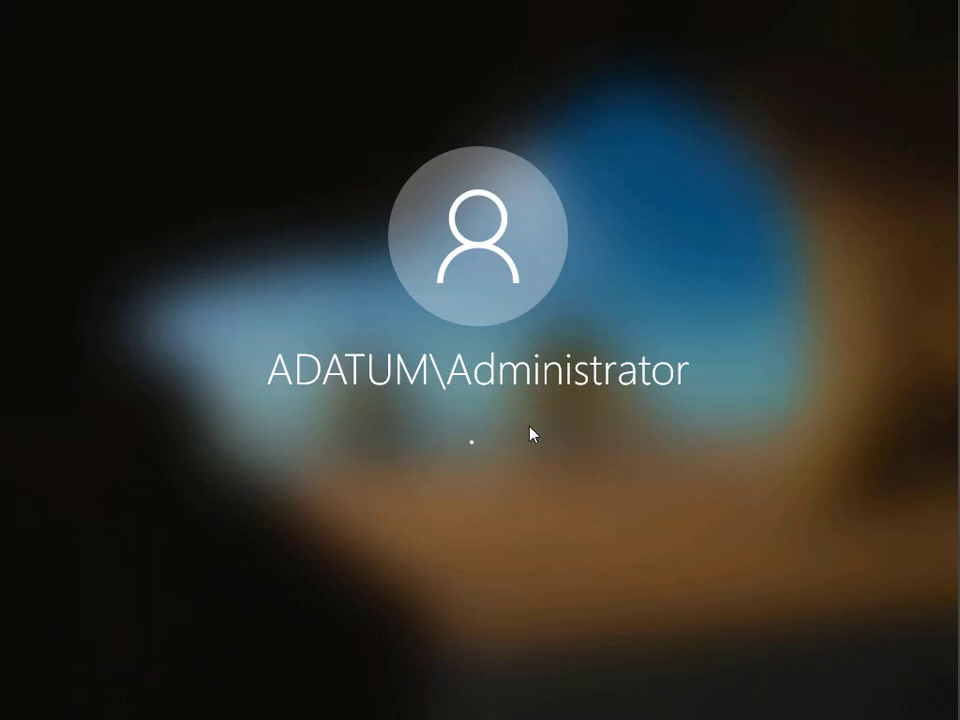